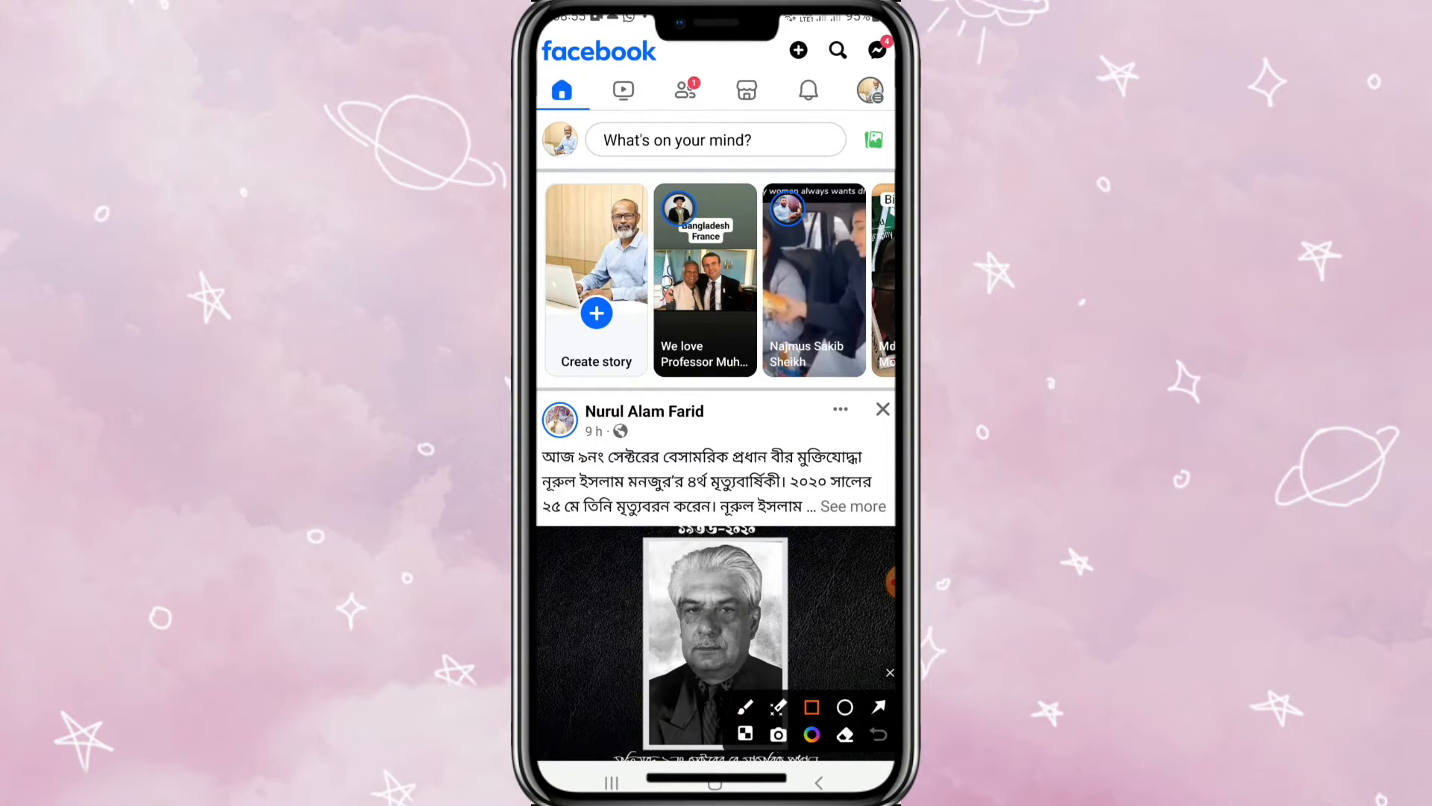
Expand the Settings & privacy section from the main Facebook menu
left_click_drag(852, 57, 894, 131)
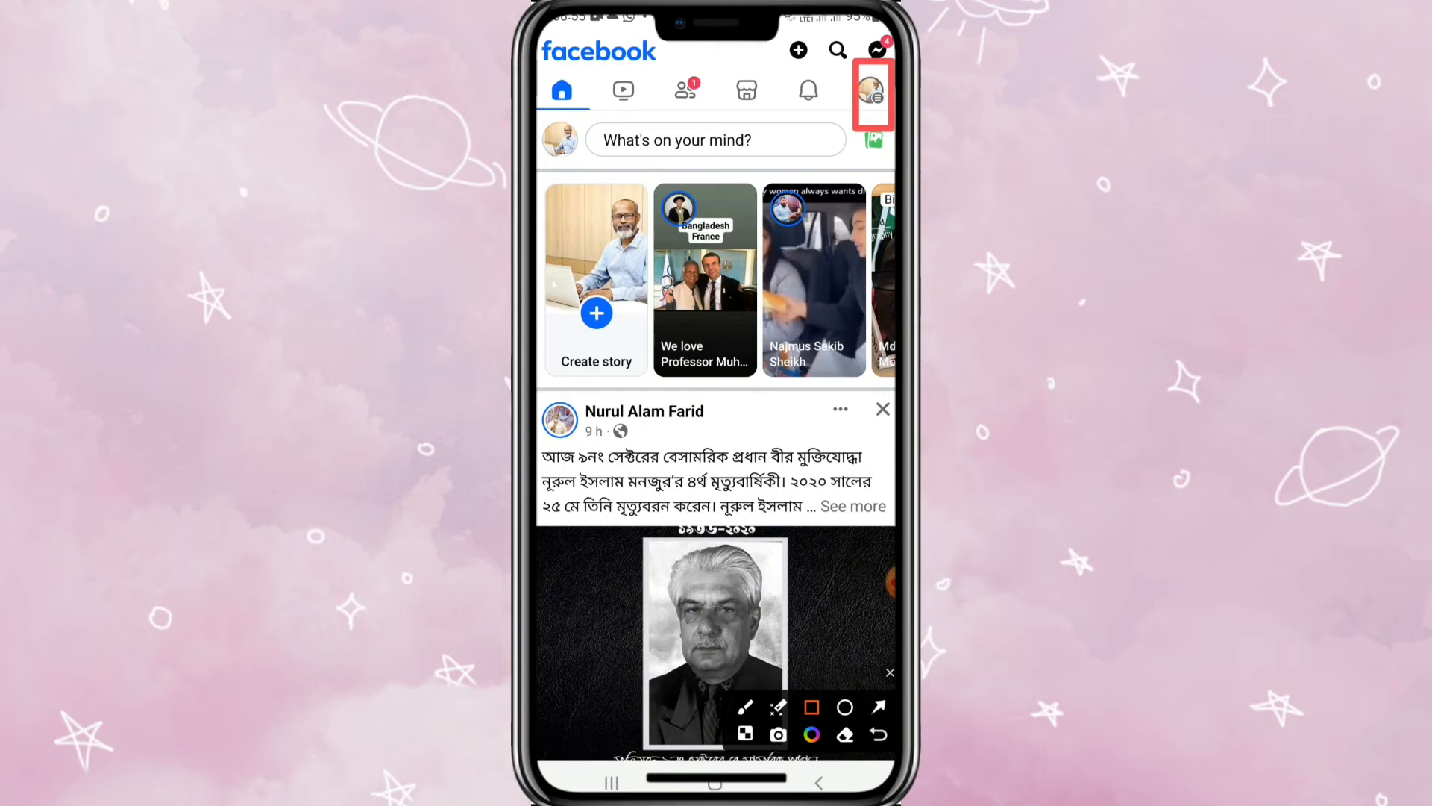
left_click(871, 92)
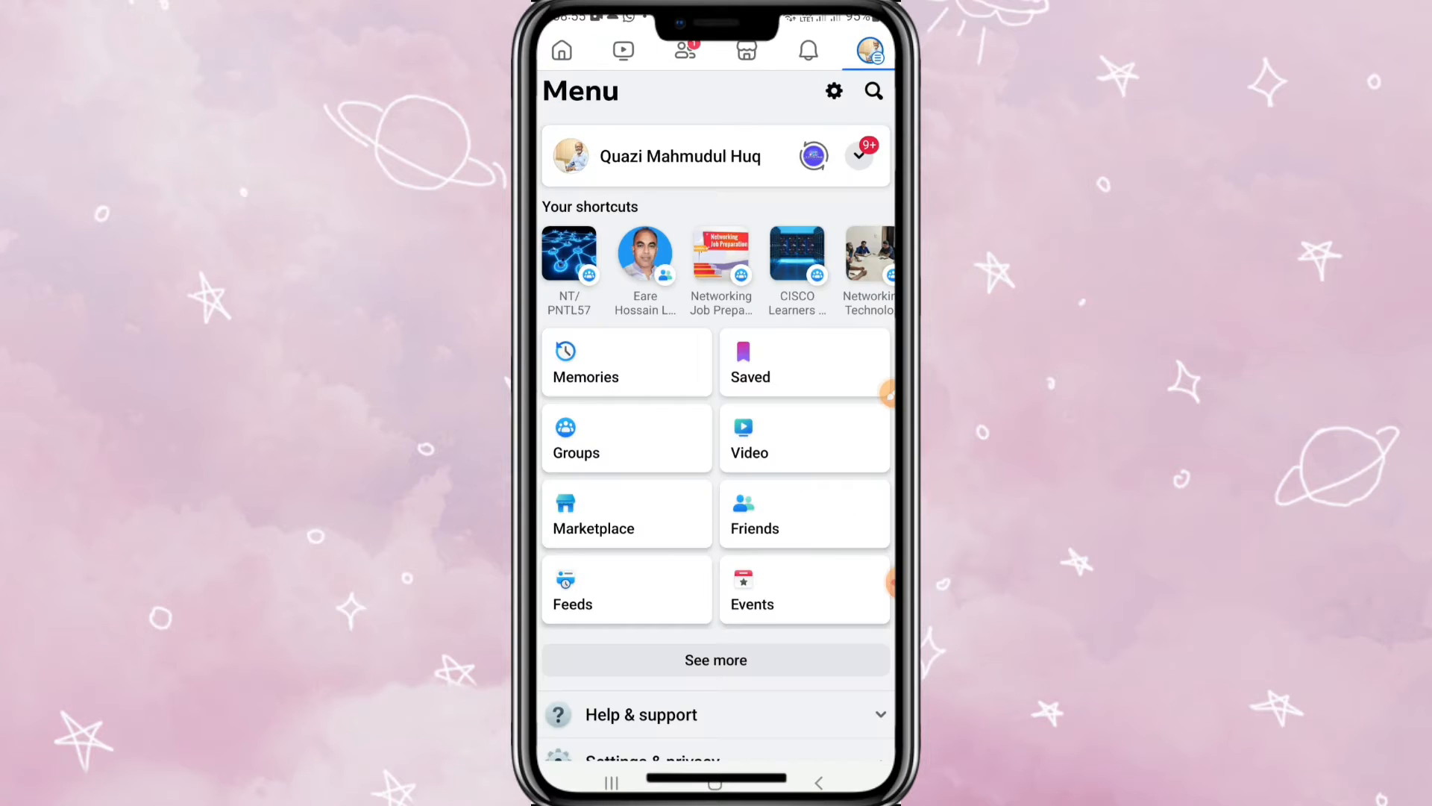
scroll(716, 503, "down", 5)
left_click(716, 583)
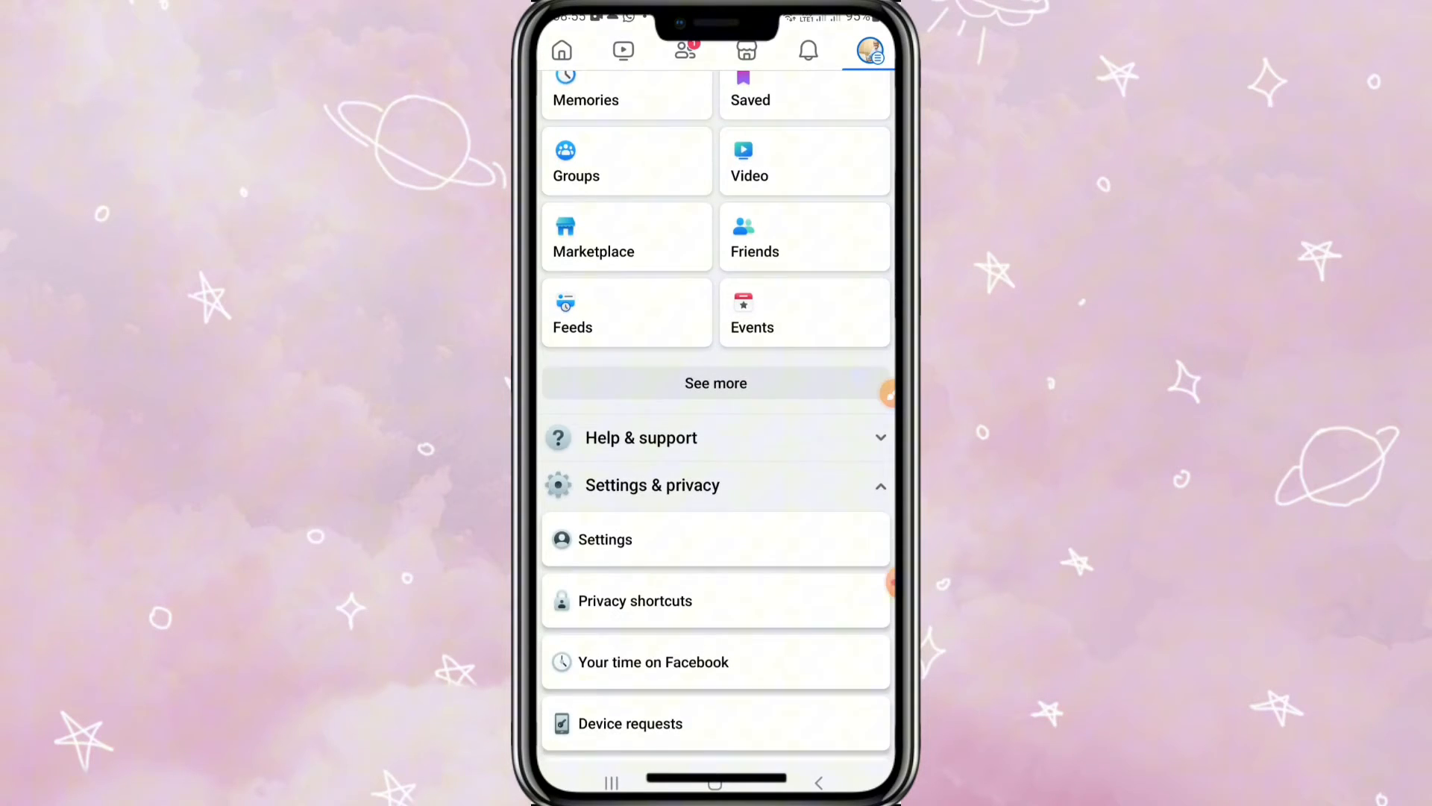
left_click(888, 582)
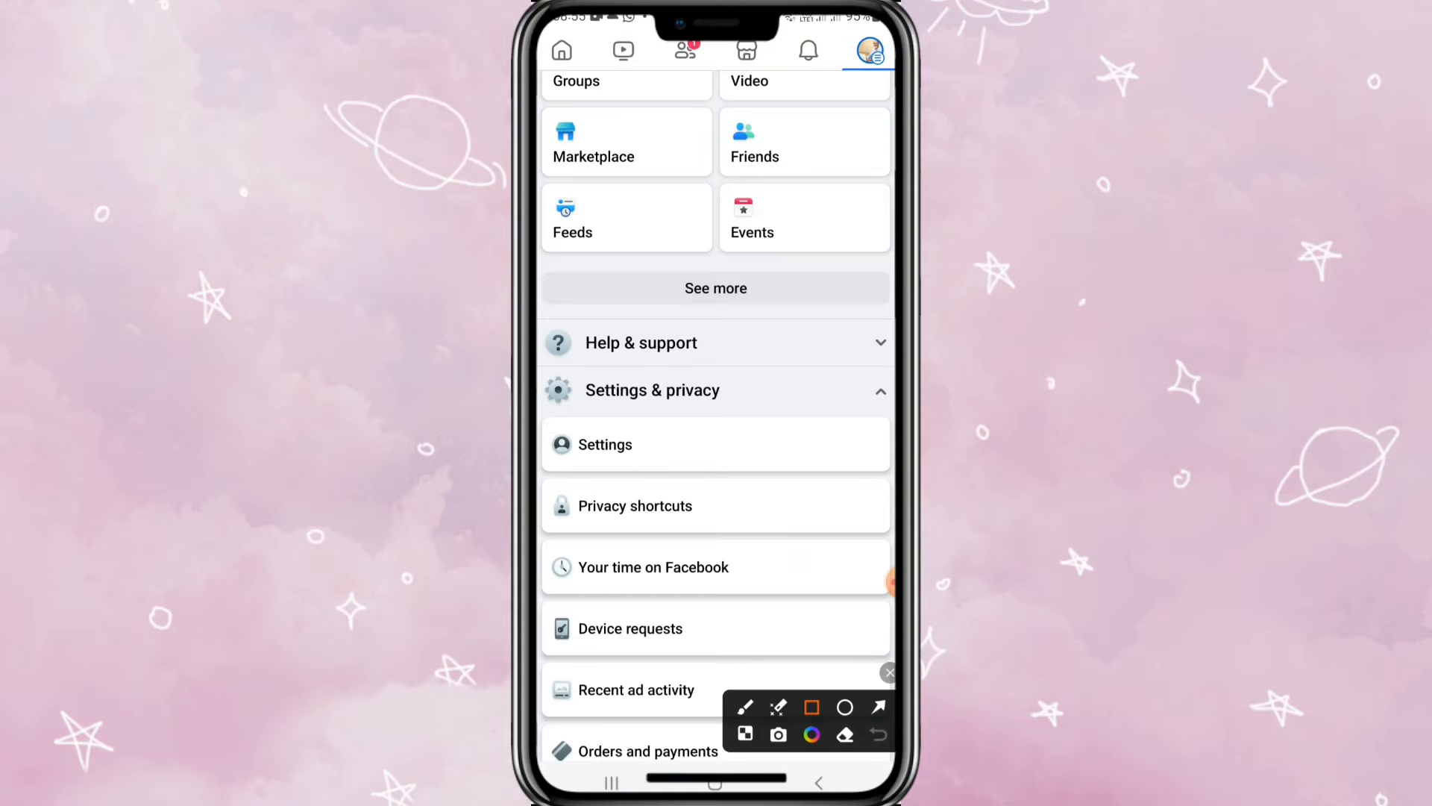
Reach the Settings & privacy page and scroll toward its Preferences area
left_click_drag(548, 410, 780, 474)
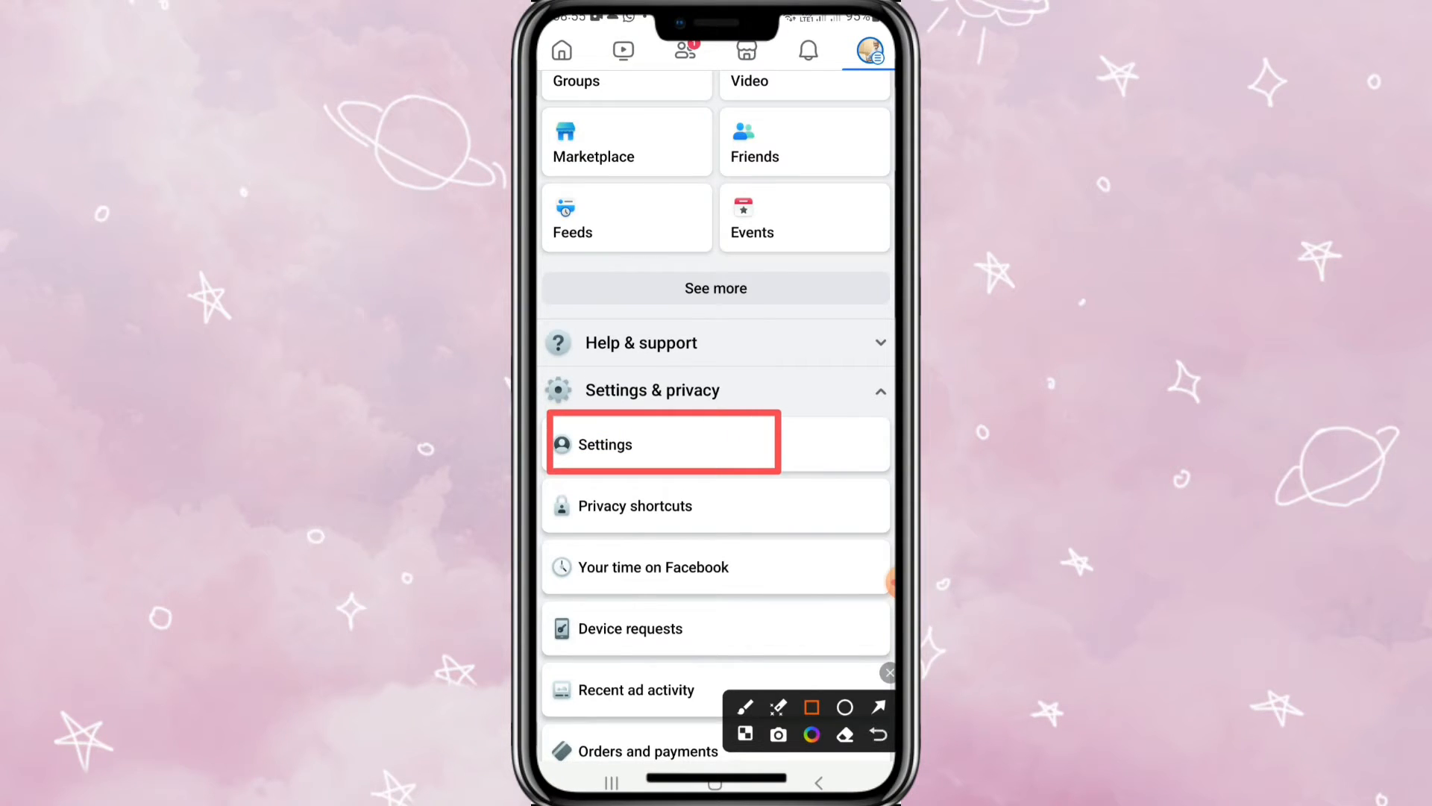
left_click(888, 672)
scroll(716, 448, "up", 3)
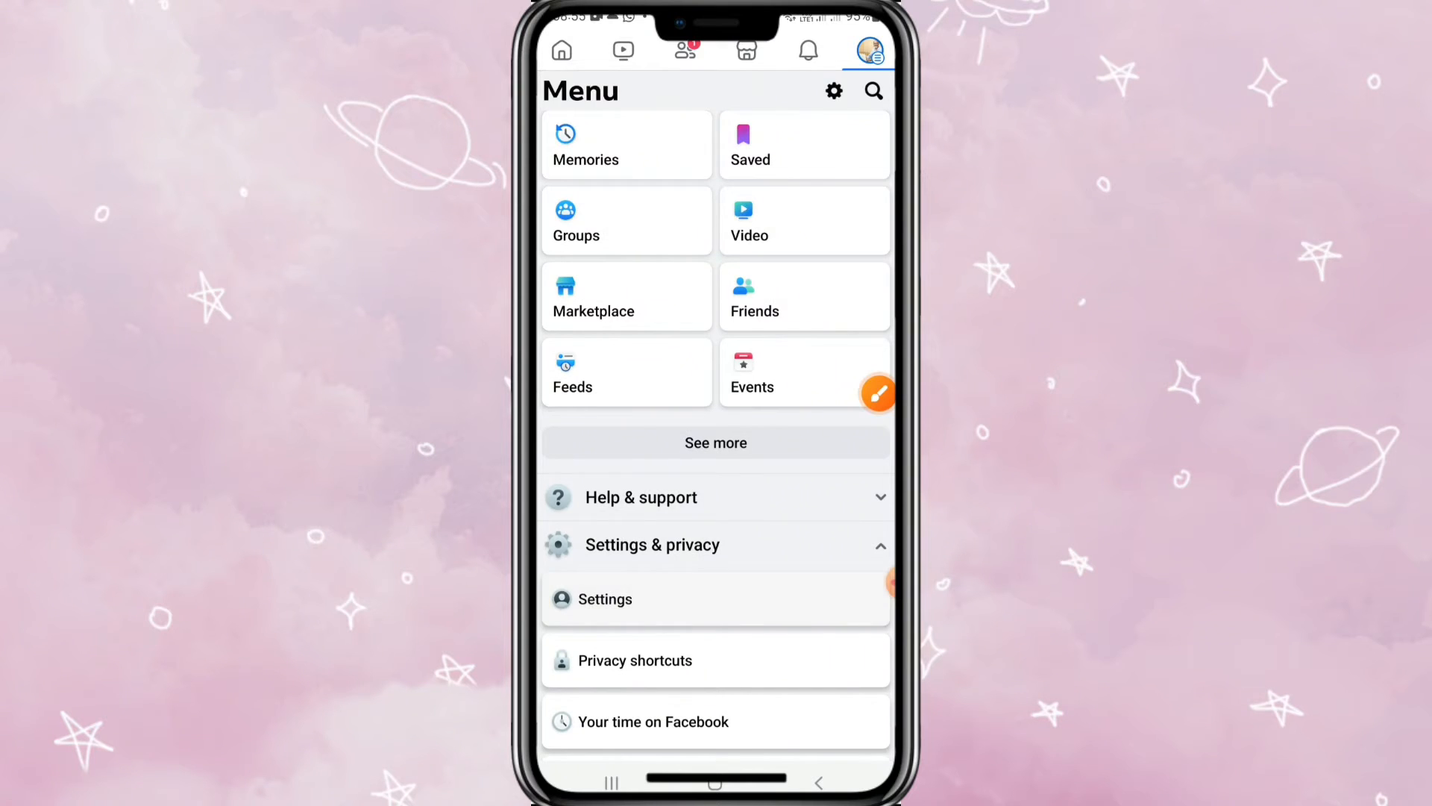
left_click(627, 593)
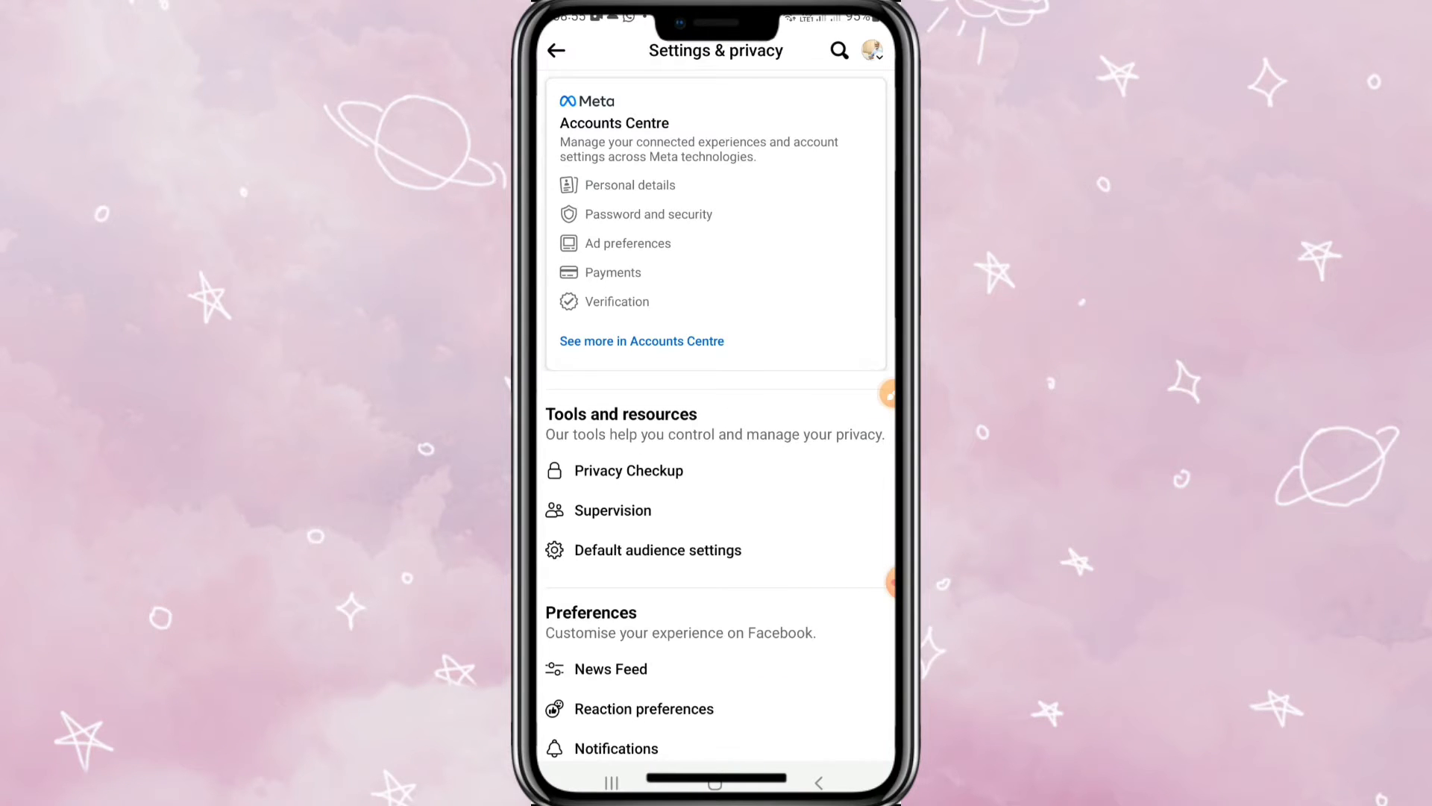
scroll(716, 447, "down", 5)
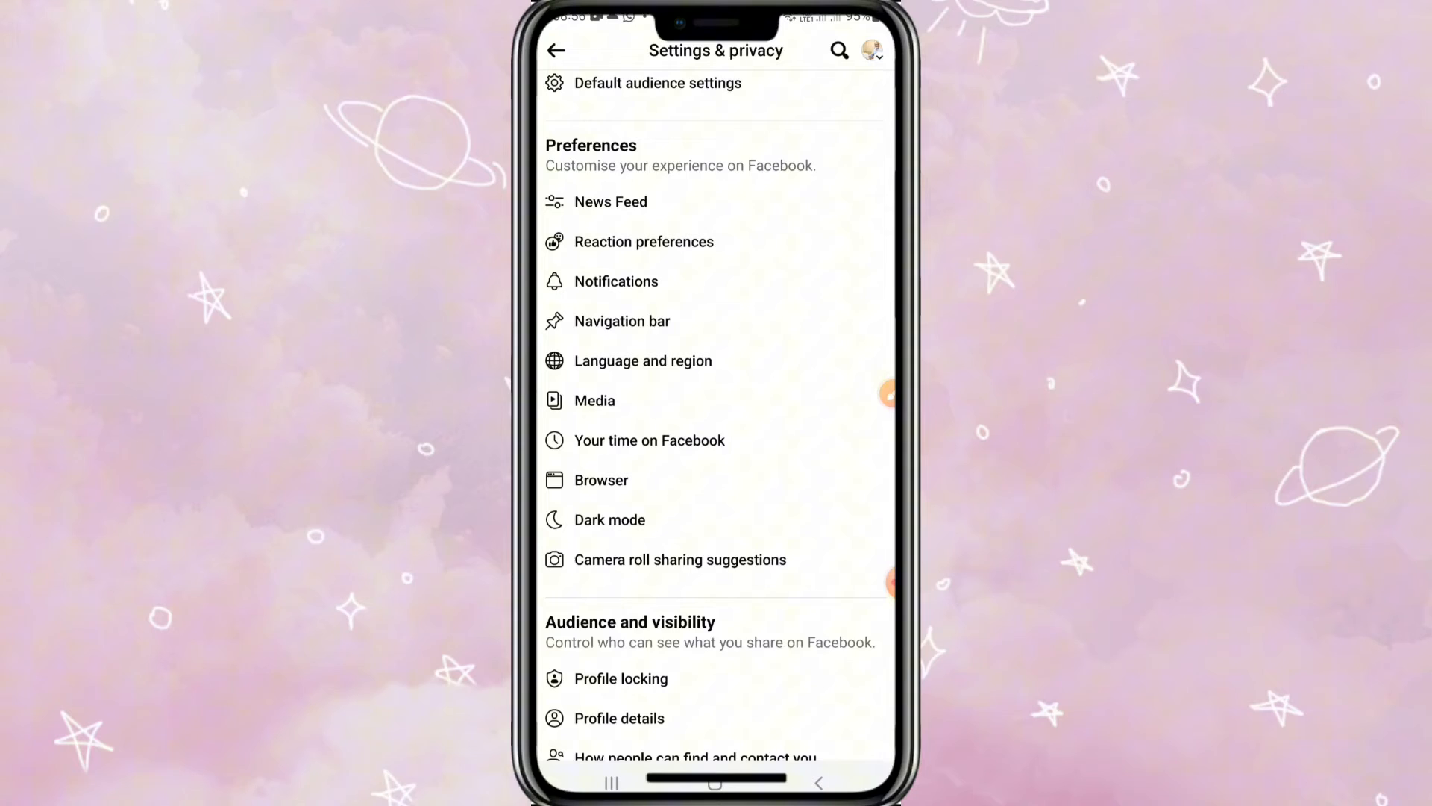
scroll(716, 449, "down", 2)
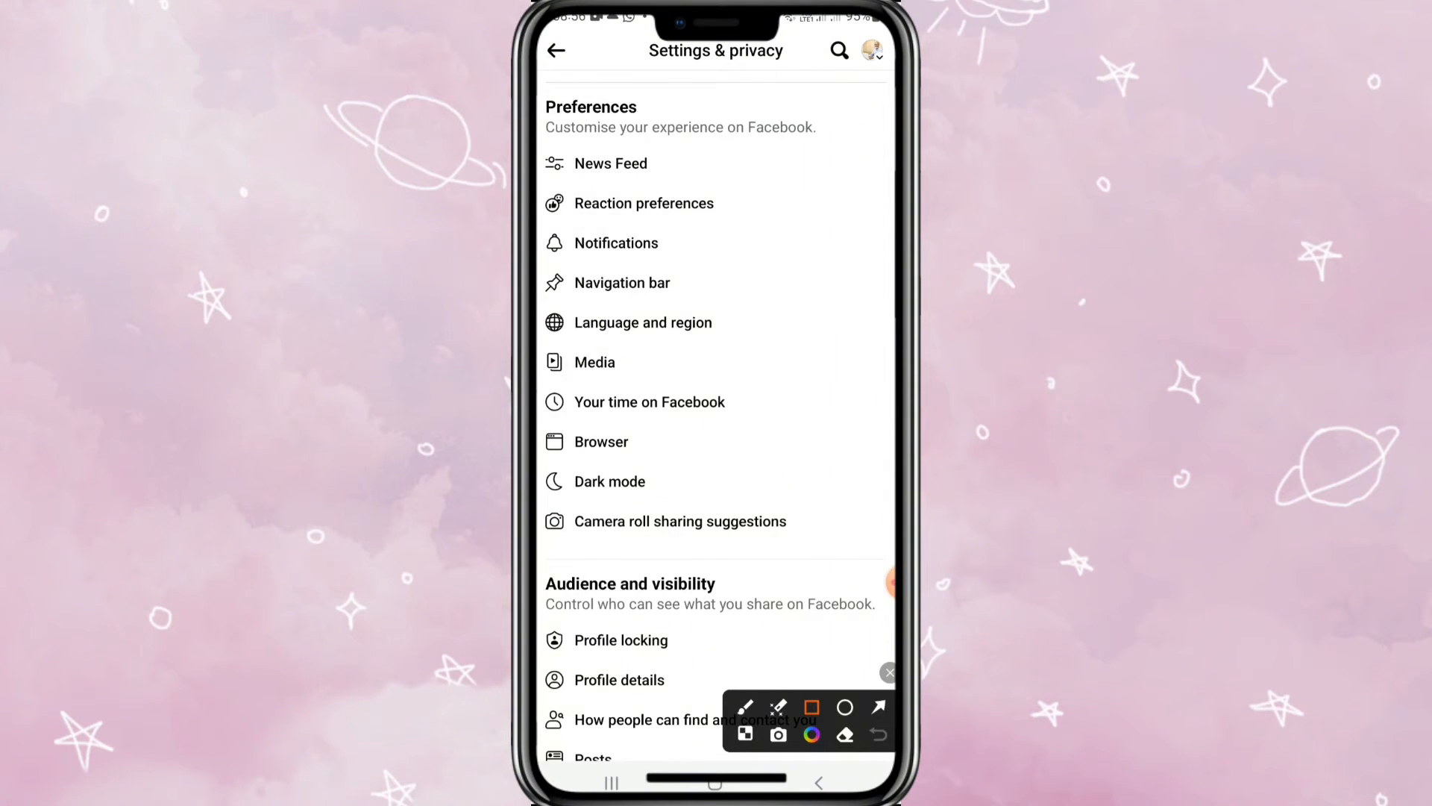
left_click_drag(543, 224, 706, 271)
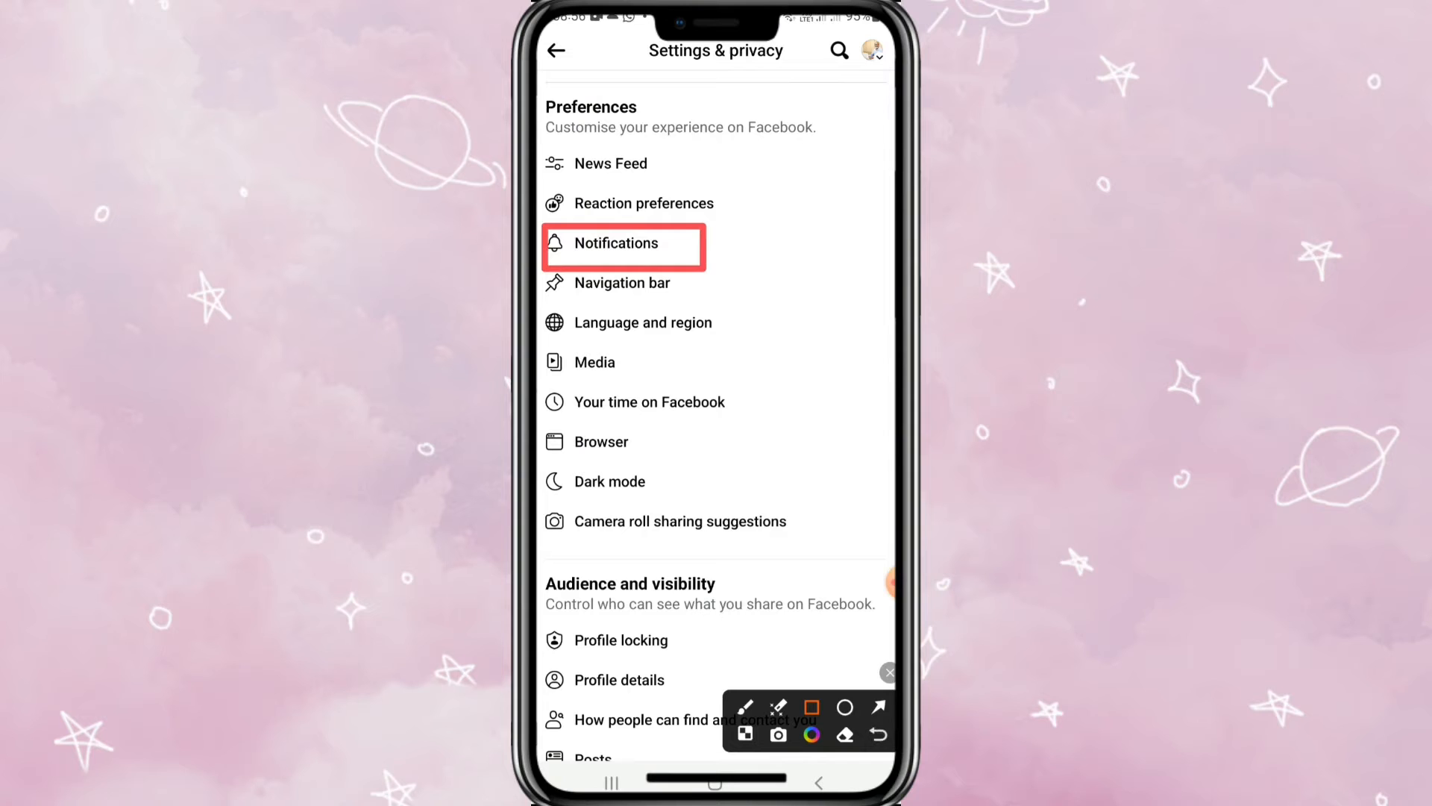
left_click(888, 672)
Reach the 'Where you receive notifications' section listing Push, Email and SMS
left_click(616, 243)
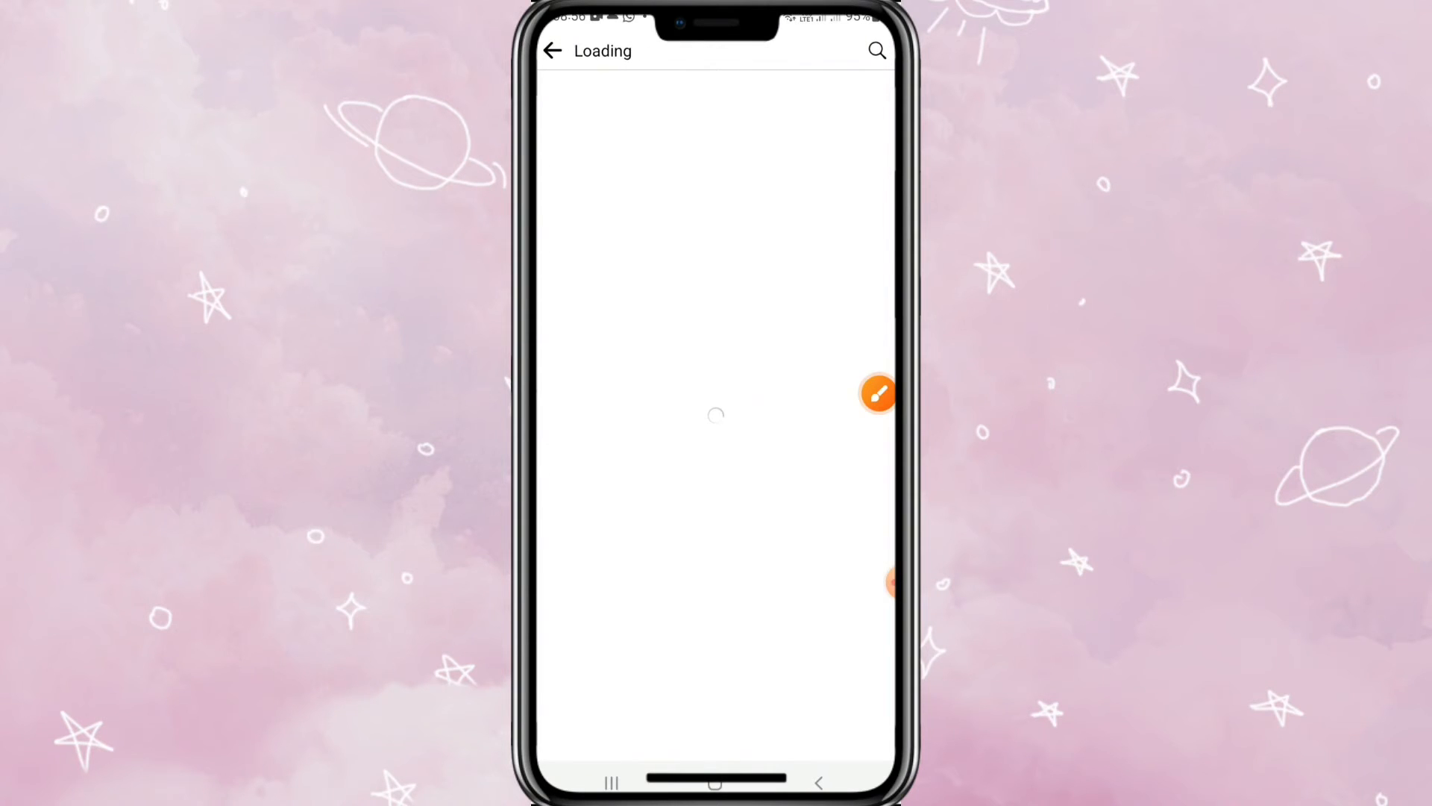
scroll(716, 448, "down", 10)
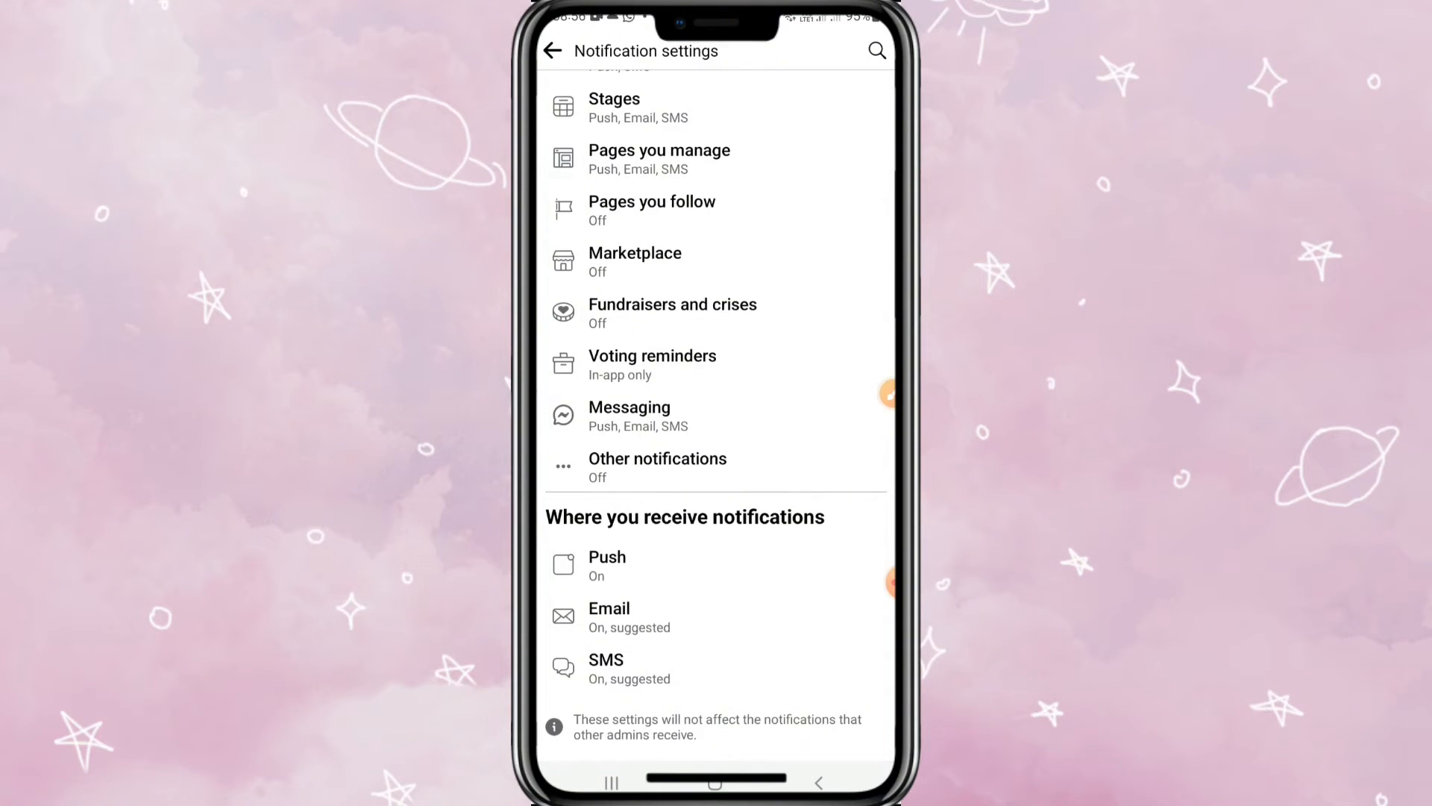
left_click(887, 394)
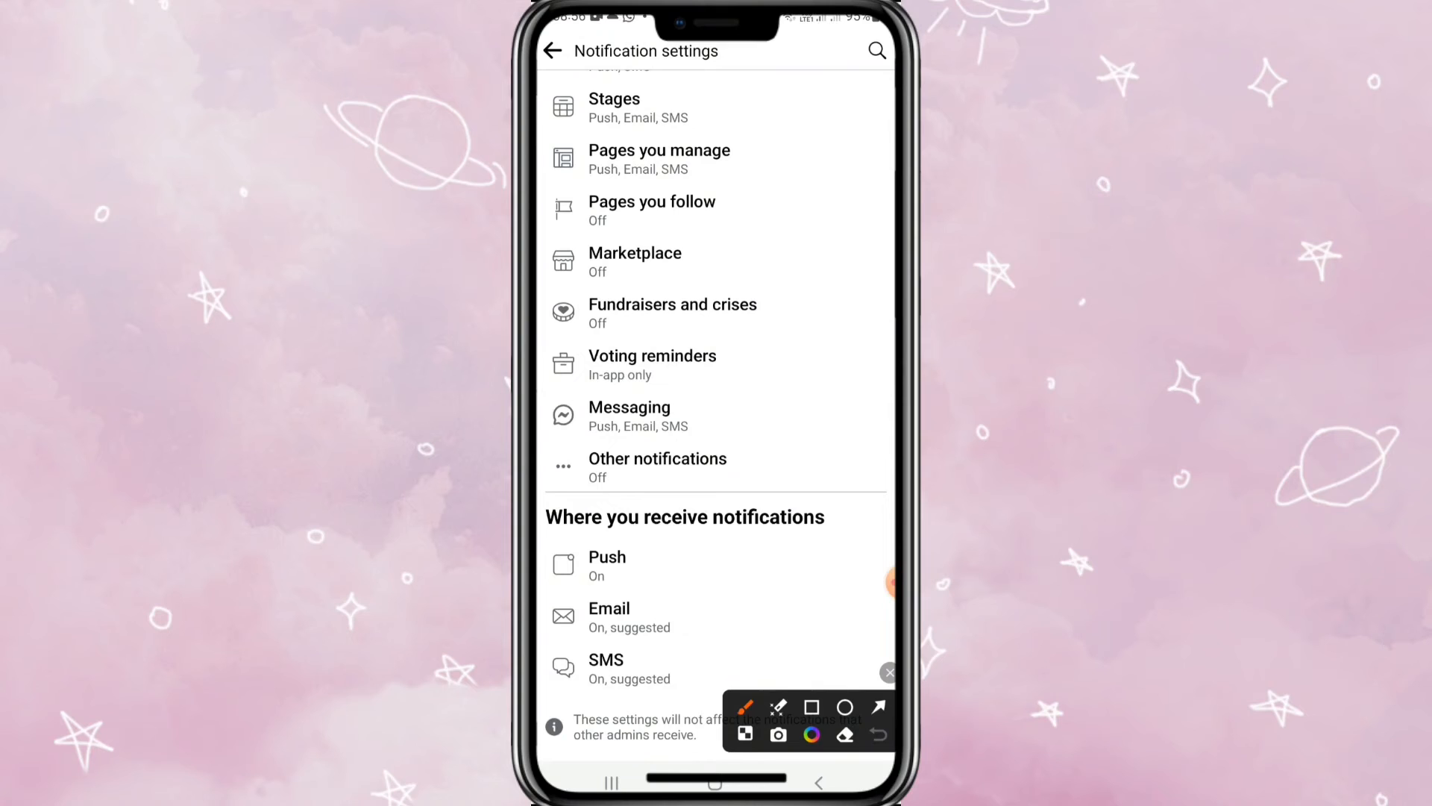
left_click(812, 708)
left_click_drag(551, 637, 687, 701)
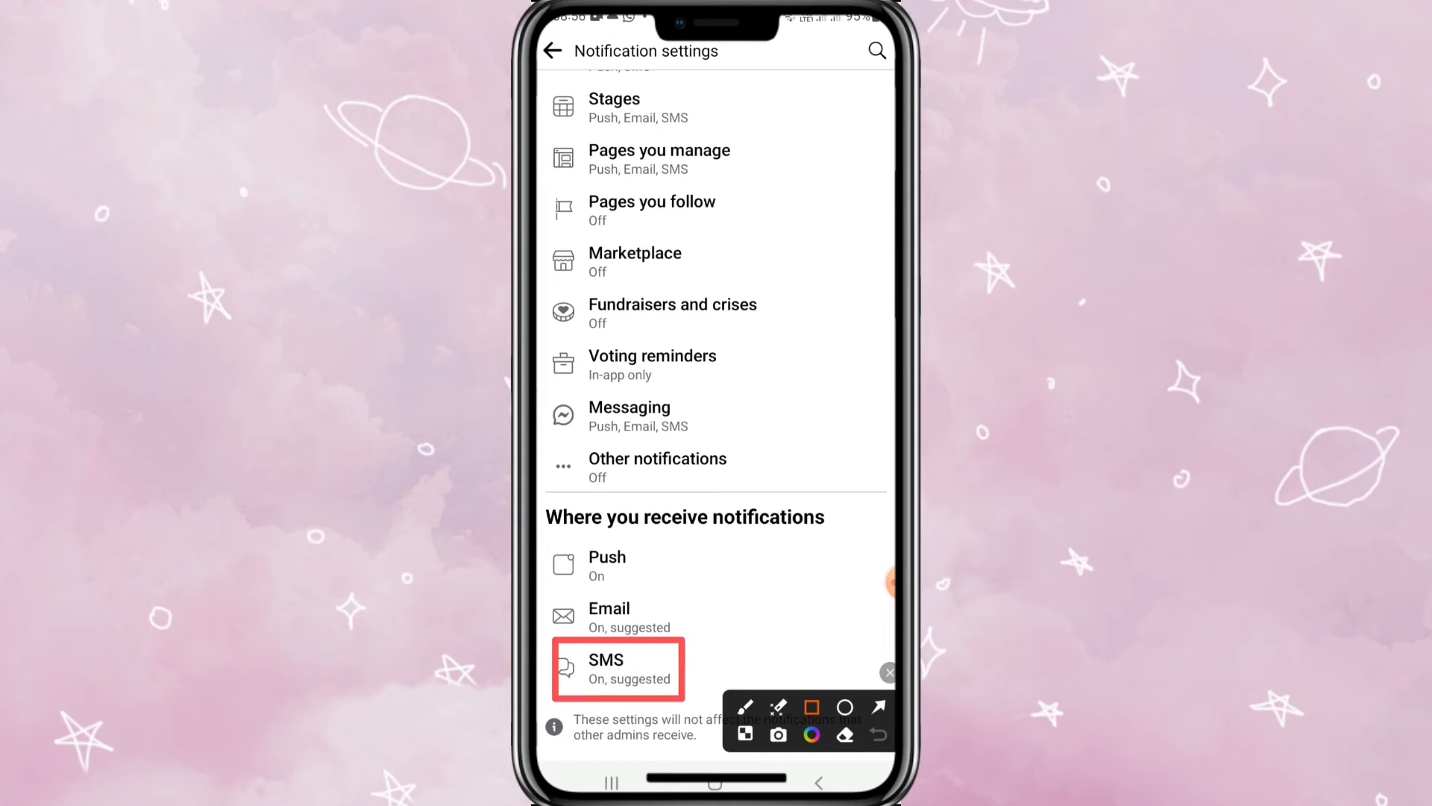
left_click(879, 734)
left_click(887, 673)
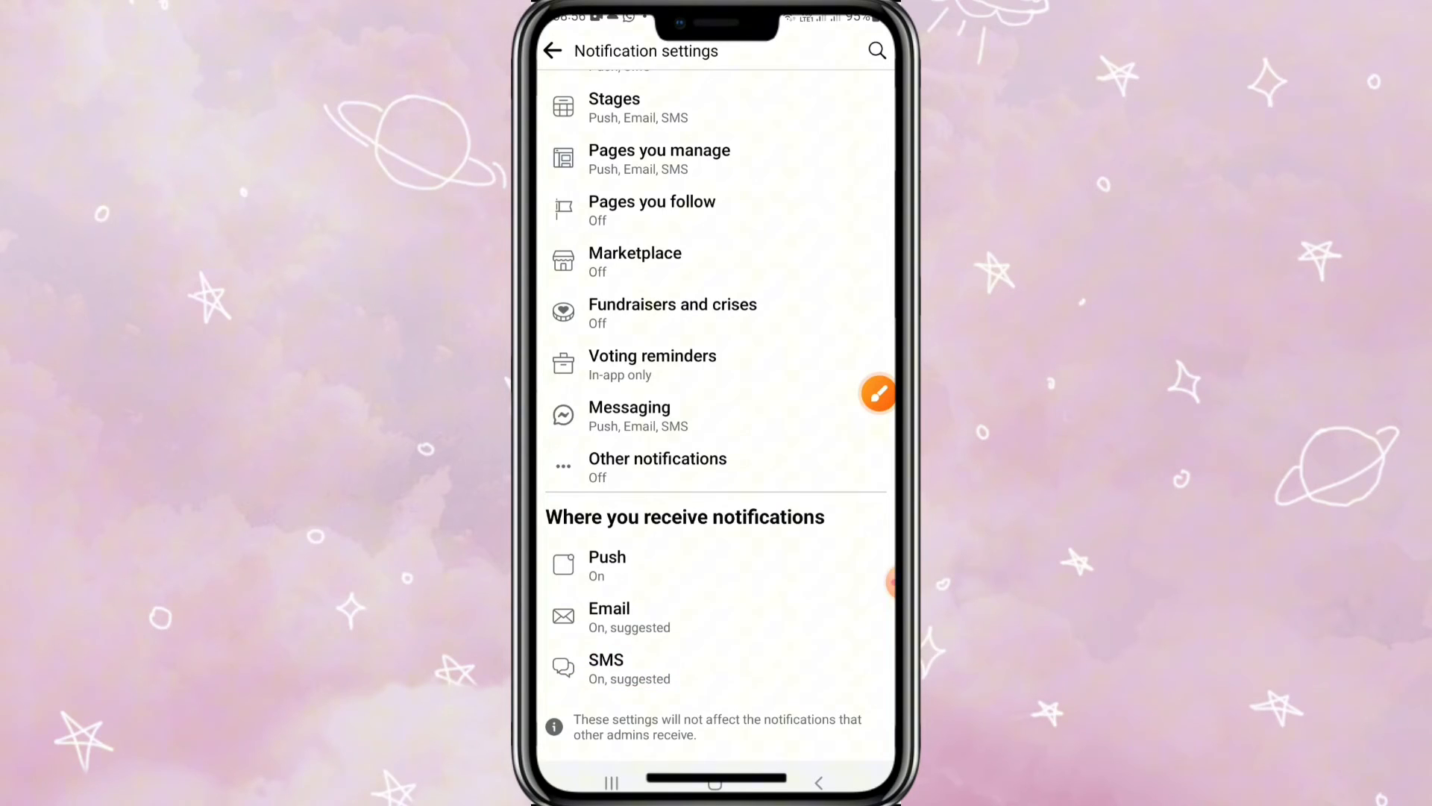
Switch off SMS for Comments, Tags, Reminders, More activity, Updates from friends, Friend requests, People you may know, Birthdays
left_click(716, 668)
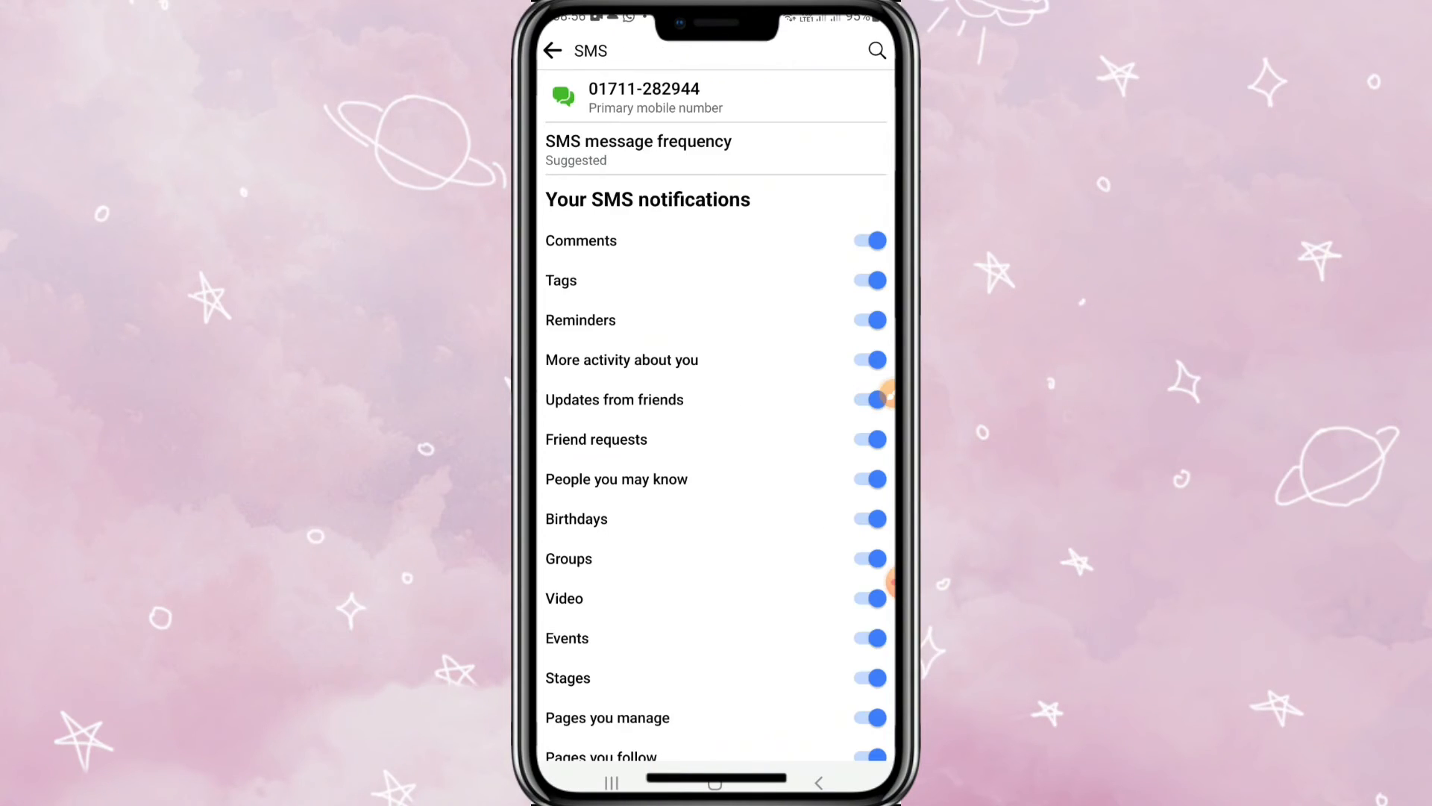
left_click(871, 241)
left_click(872, 280)
left_click(871, 320)
left_click(870, 358)
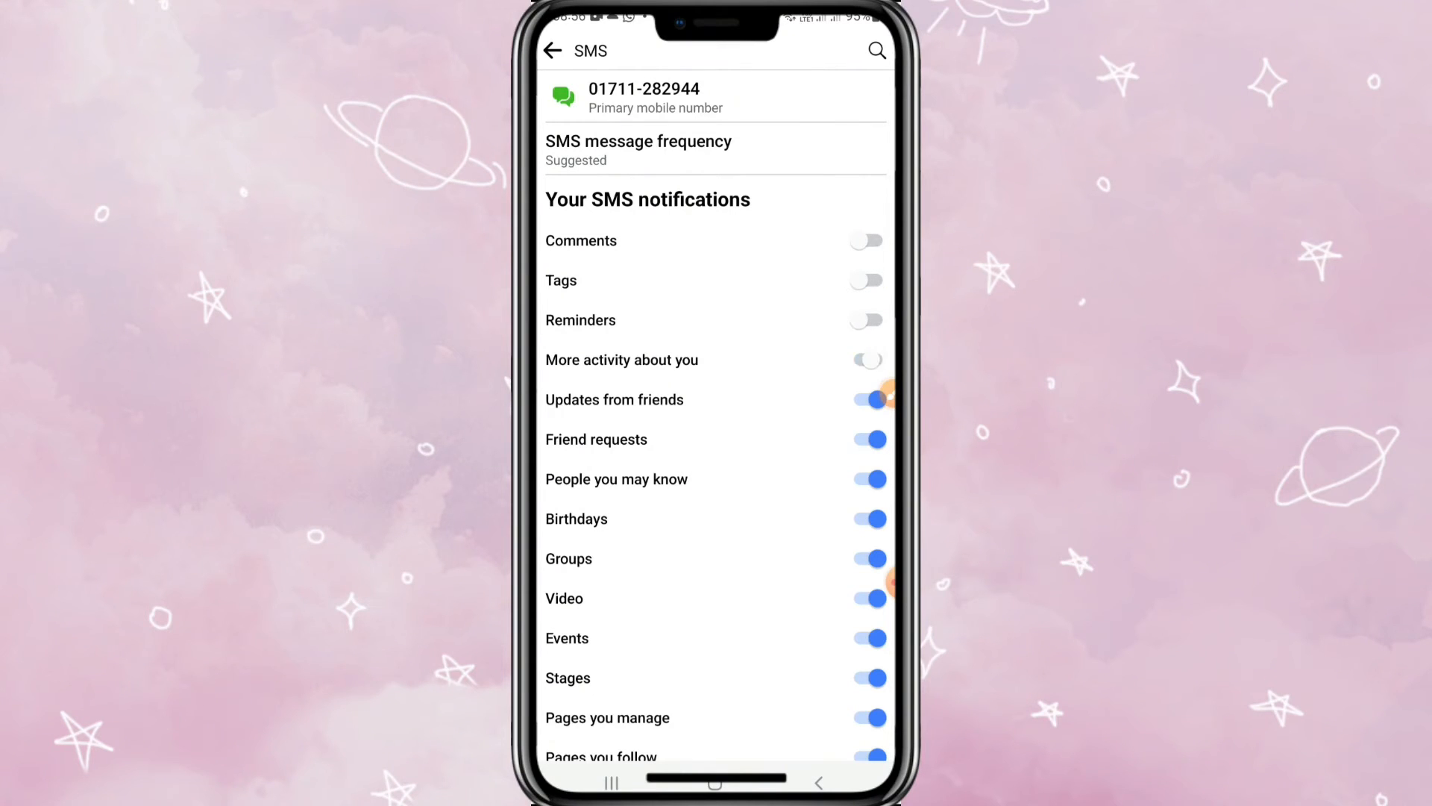
left_click(871, 400)
left_click(871, 439)
left_click(871, 479)
left_click(870, 519)
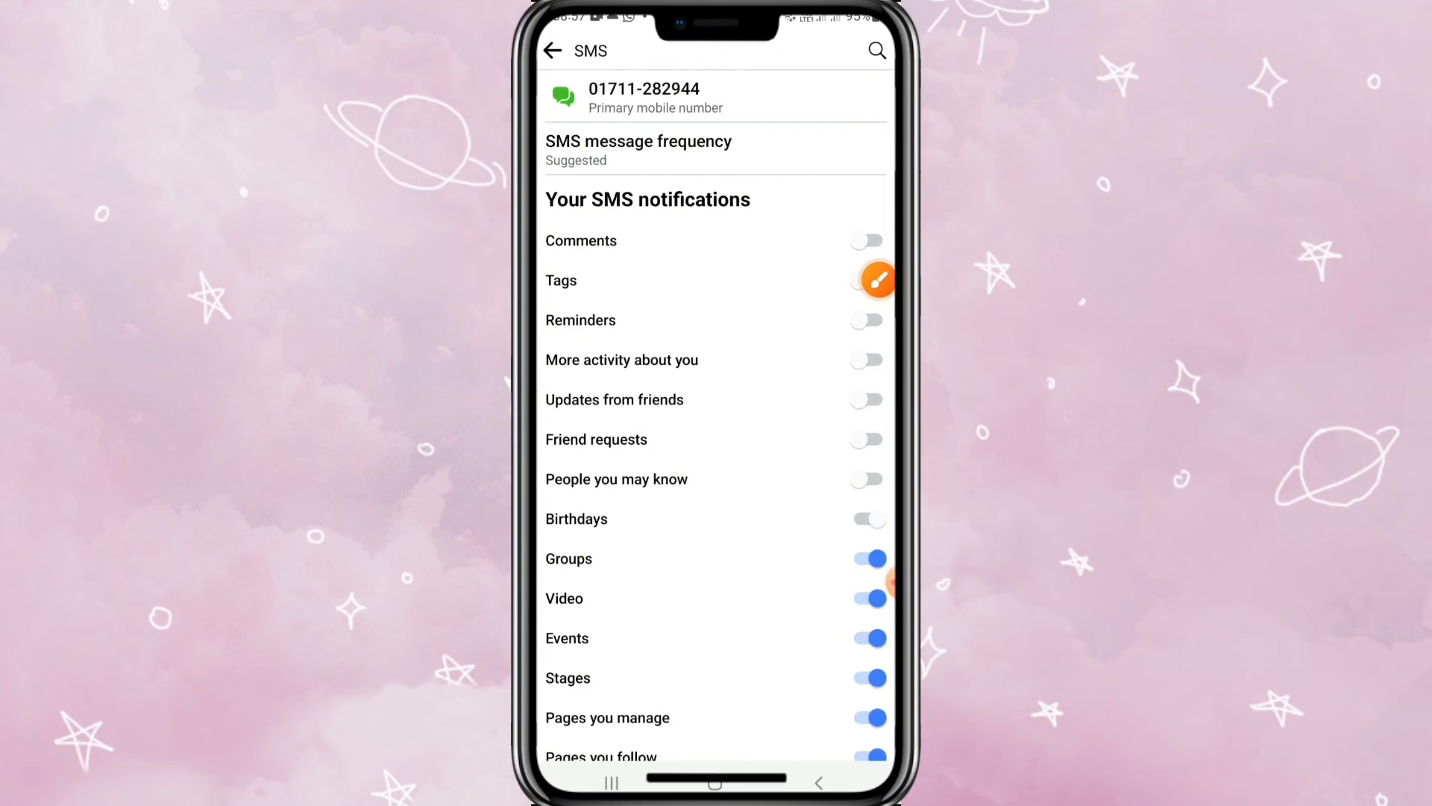
Switch off SMS for Groups, Video, Events, Stages, Pages, Marketplace, Fundraisers, Messaging and Other notifications
left_click(871, 558)
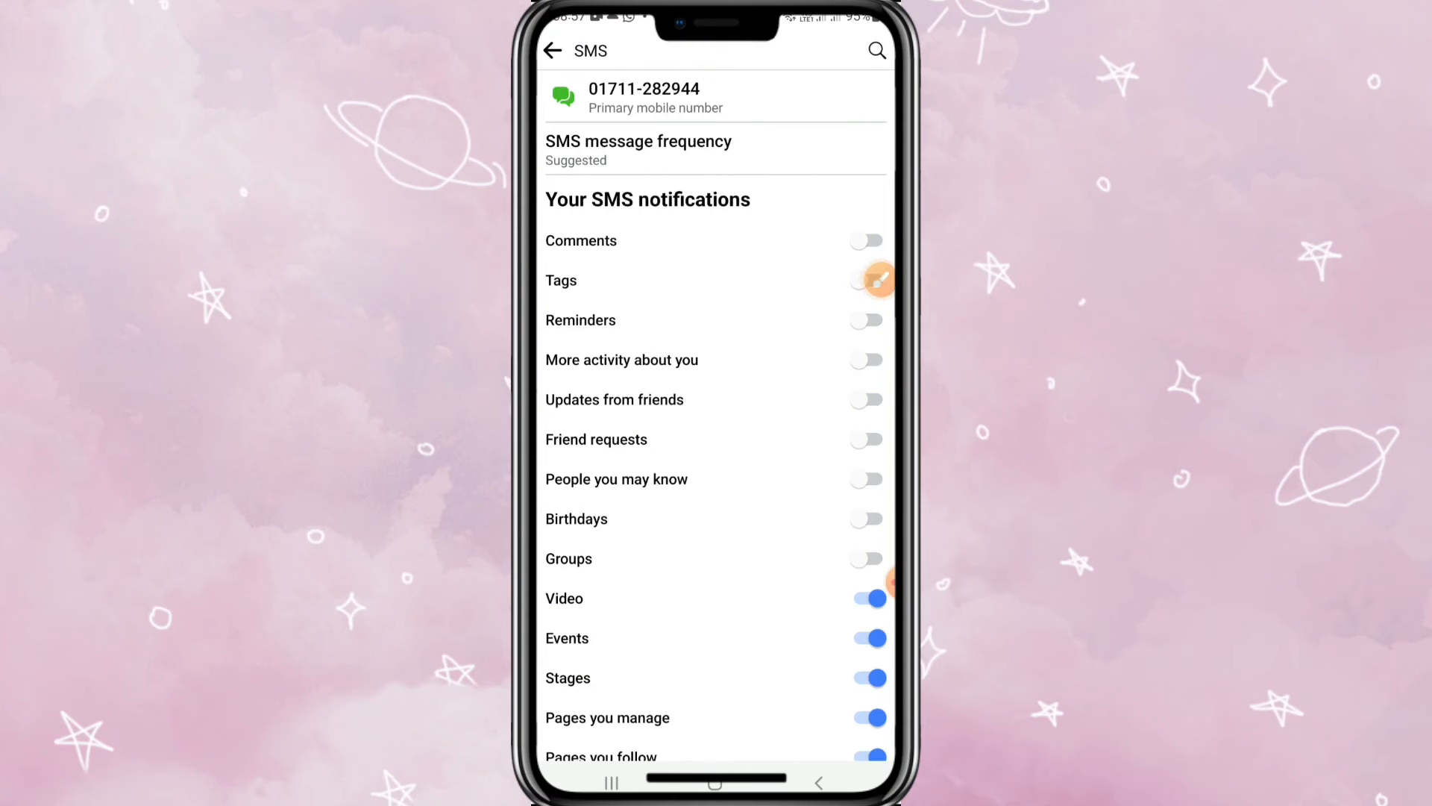
left_click(871, 598)
left_click(870, 638)
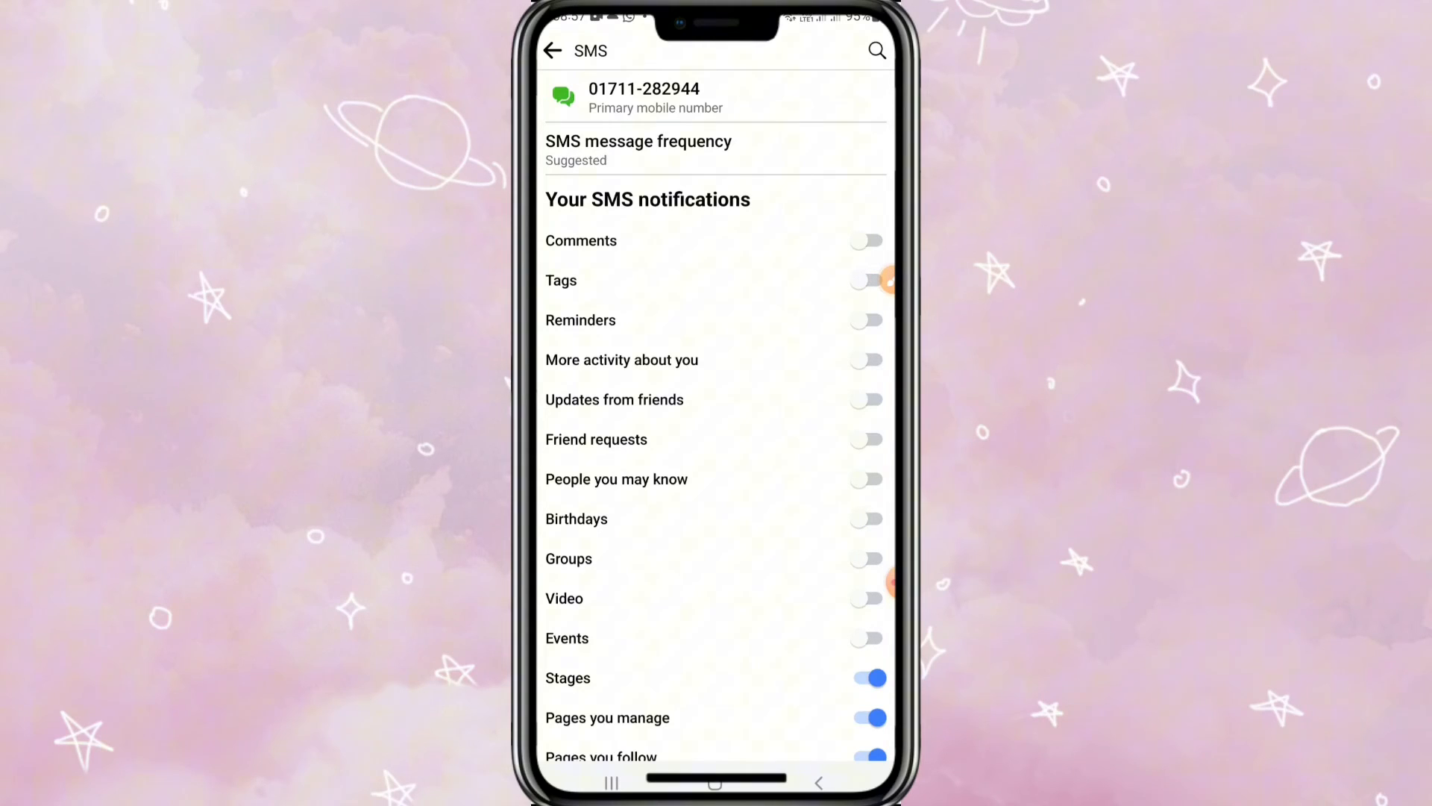
left_click(871, 677)
scroll(716, 447, "down", 3)
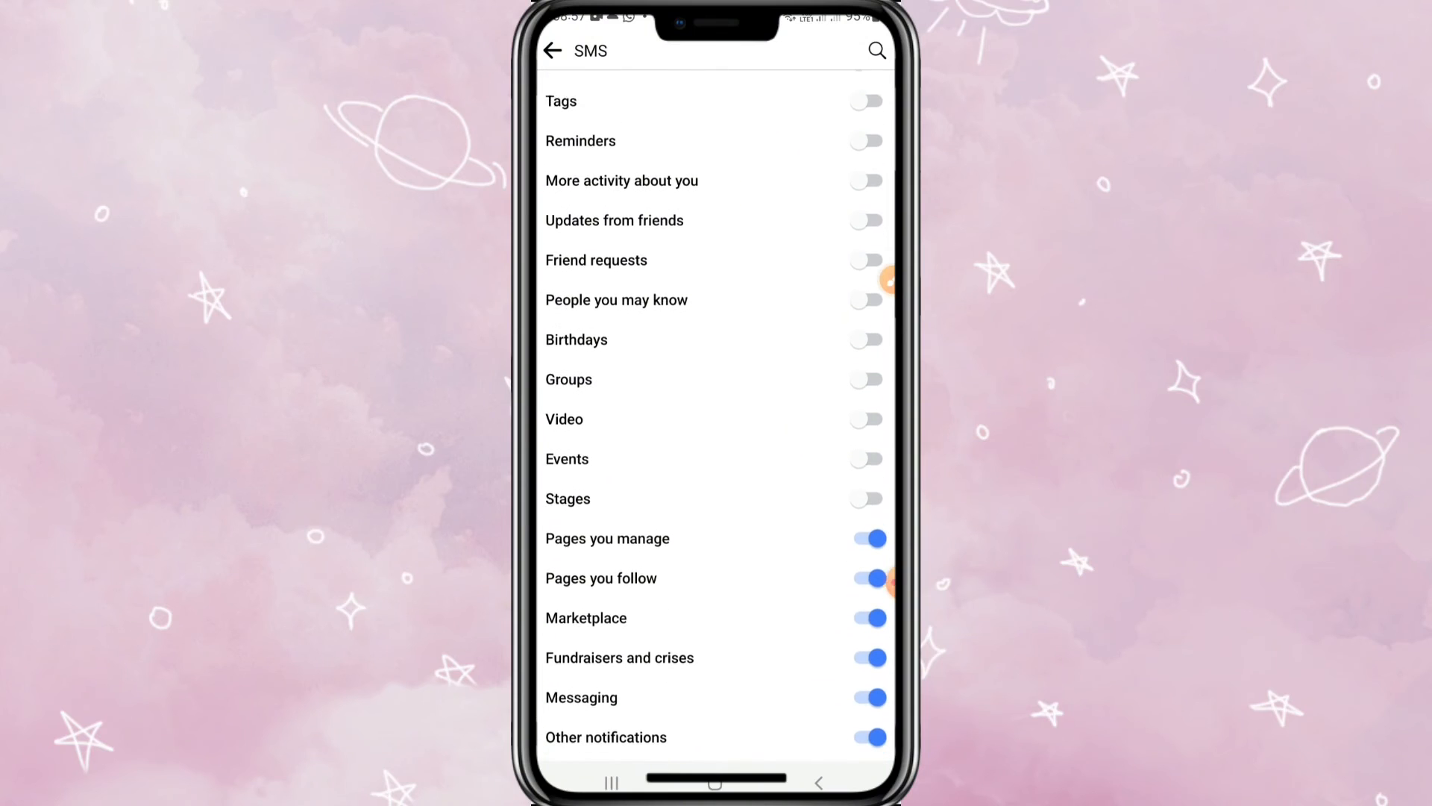
scroll(717, 448, "down", 1)
left_click(871, 485)
left_click(870, 525)
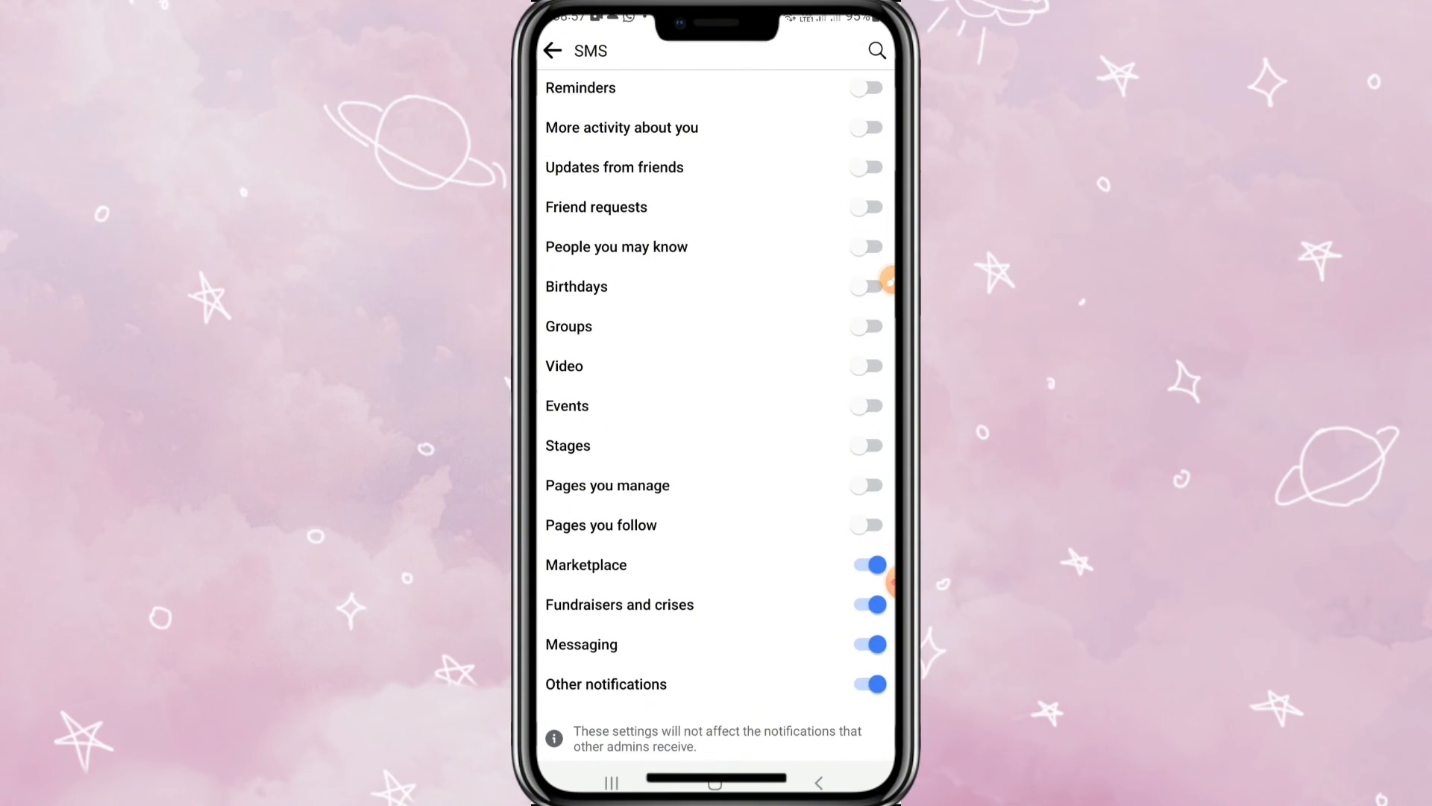
left_click(871, 564)
left_click(871, 605)
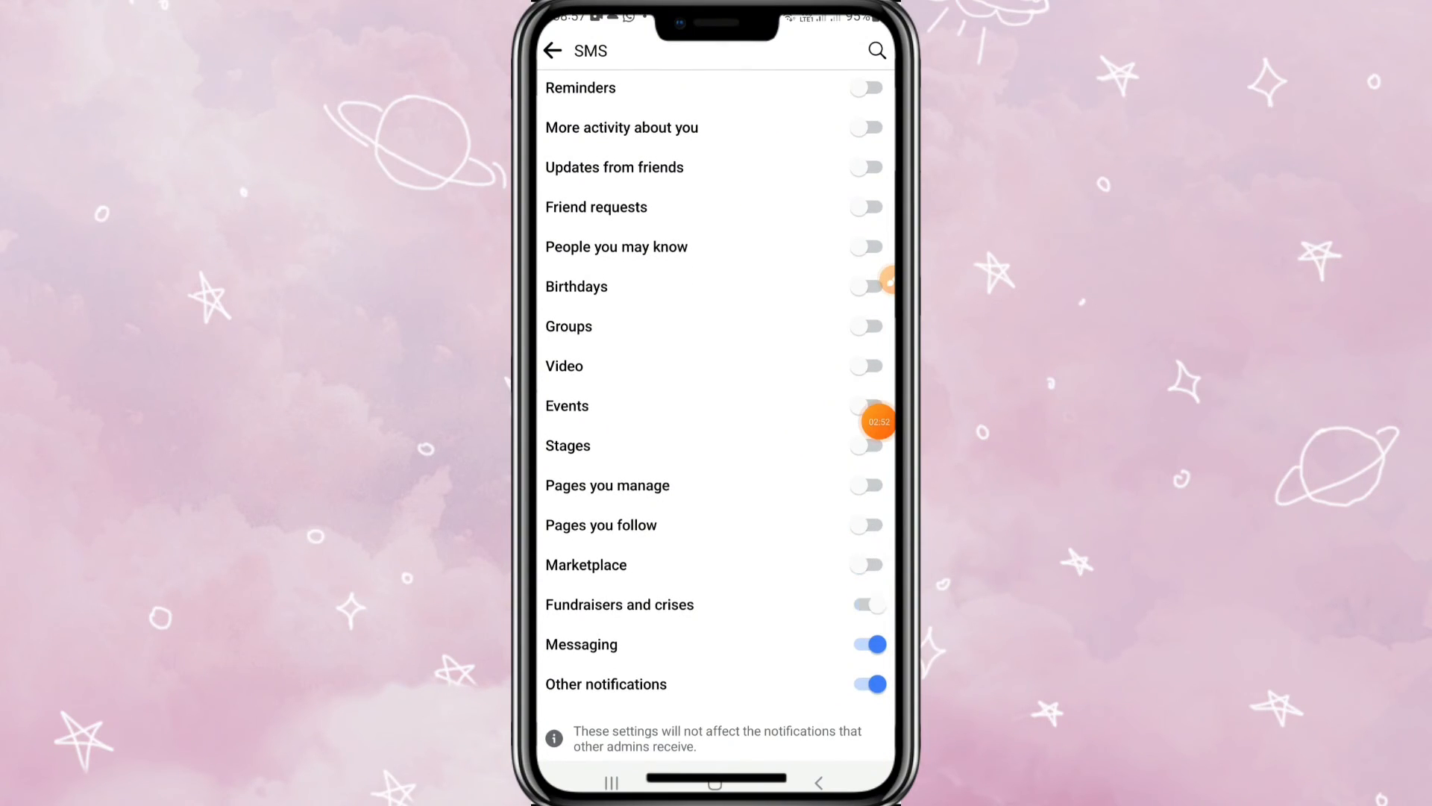
left_click(871, 644)
left_click(871, 684)
scroll(717, 449, "up", 5)
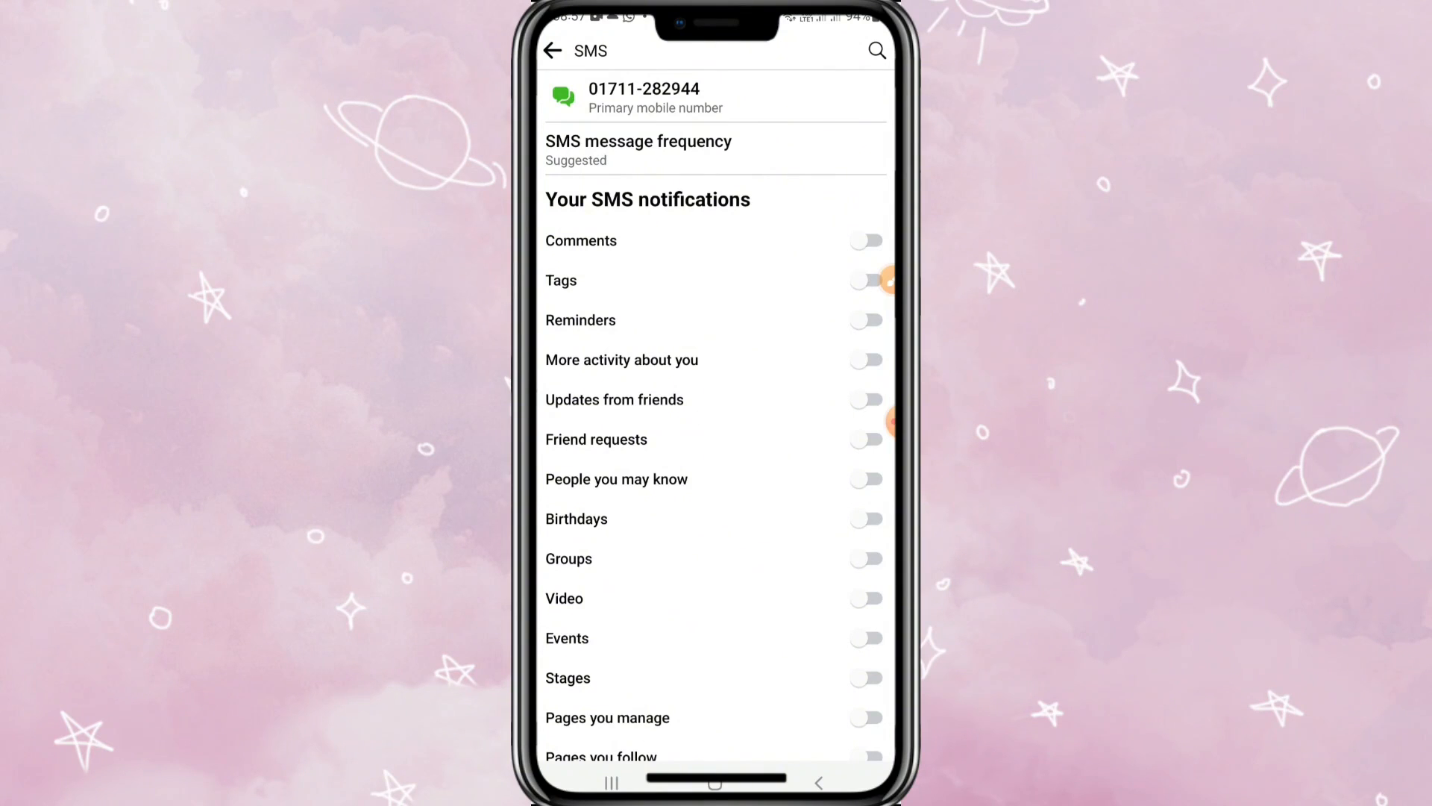
Back out through notification settings and Settings & privacy to the main Menu
left_click(552, 51)
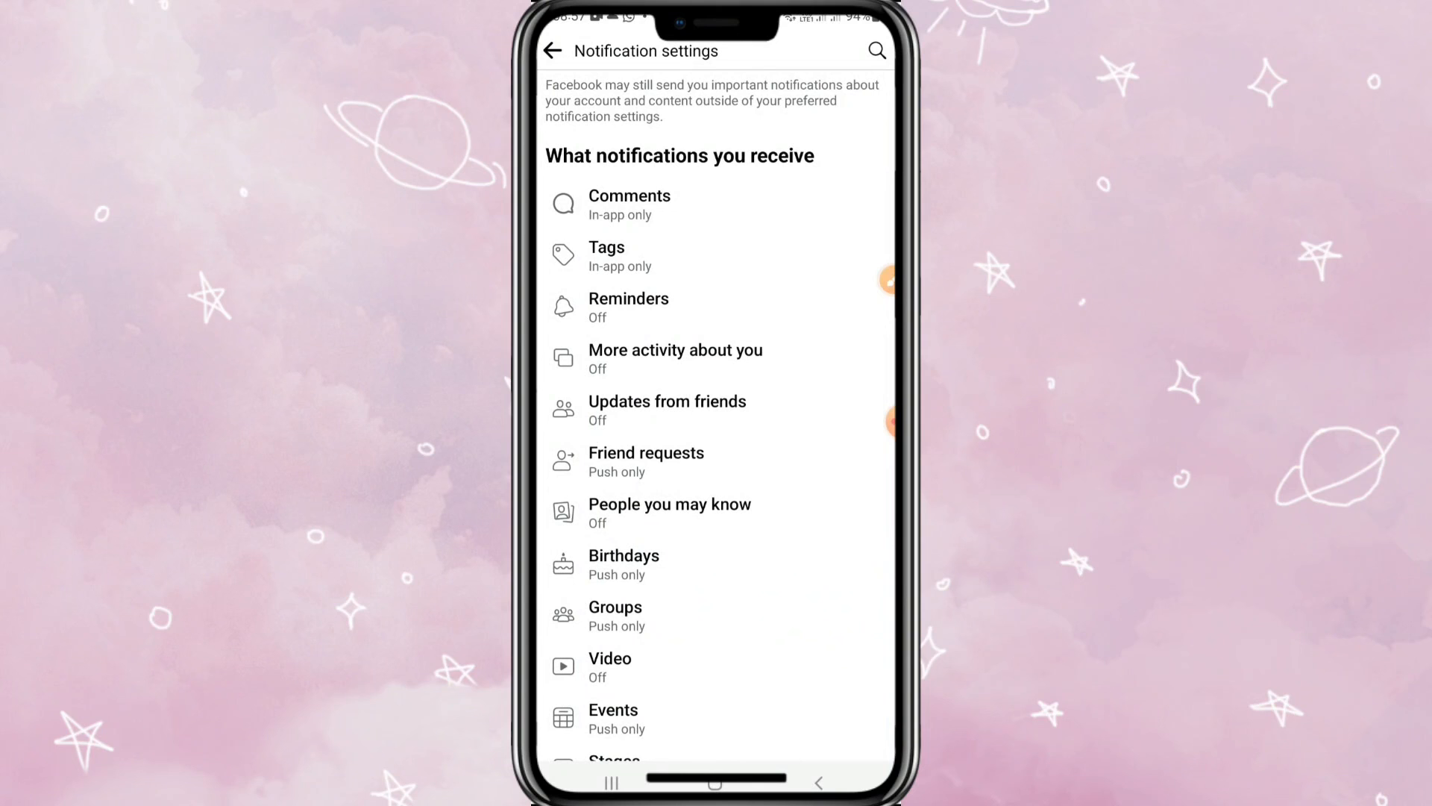
left_click(553, 51)
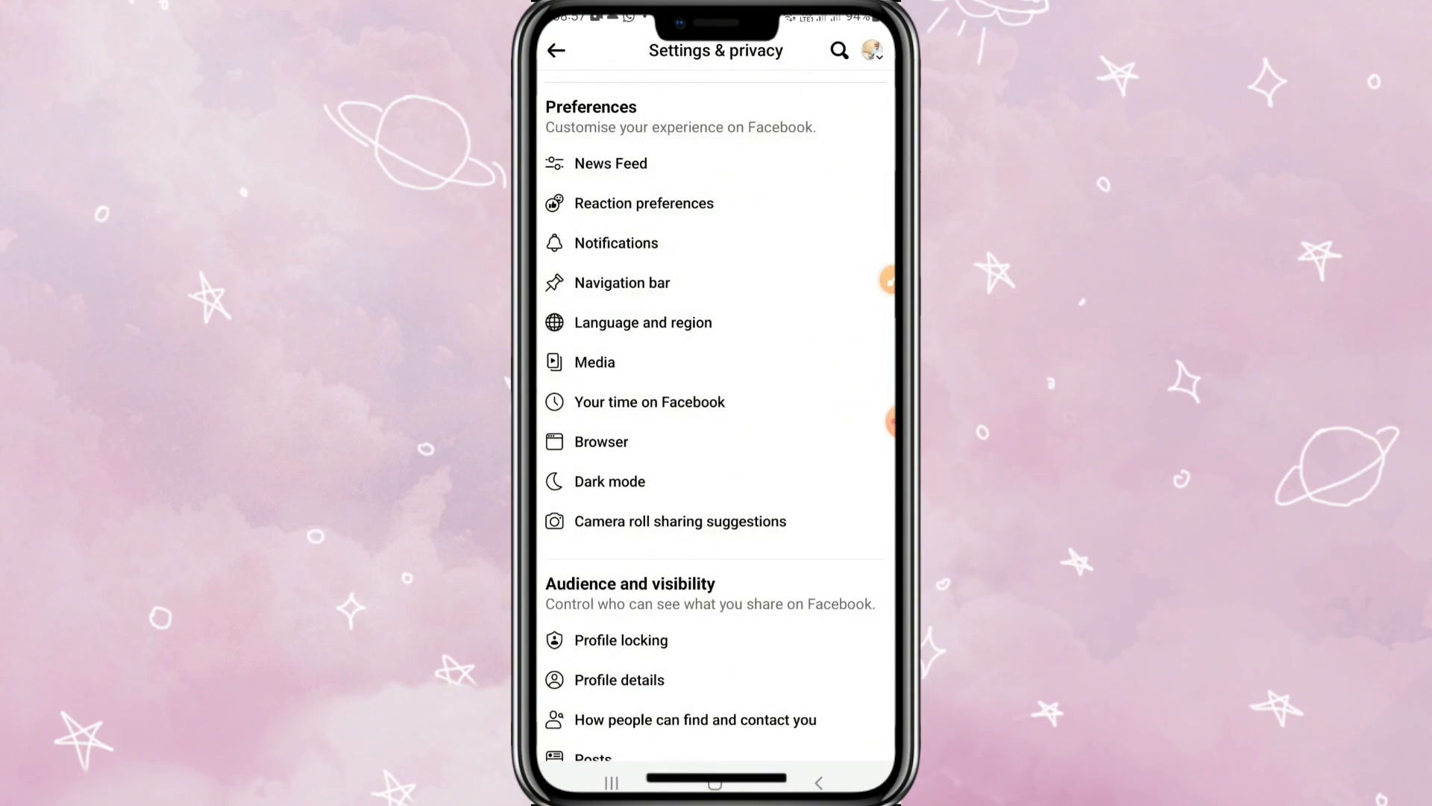
left_click(553, 51)
scroll(716, 437, "up", 5)
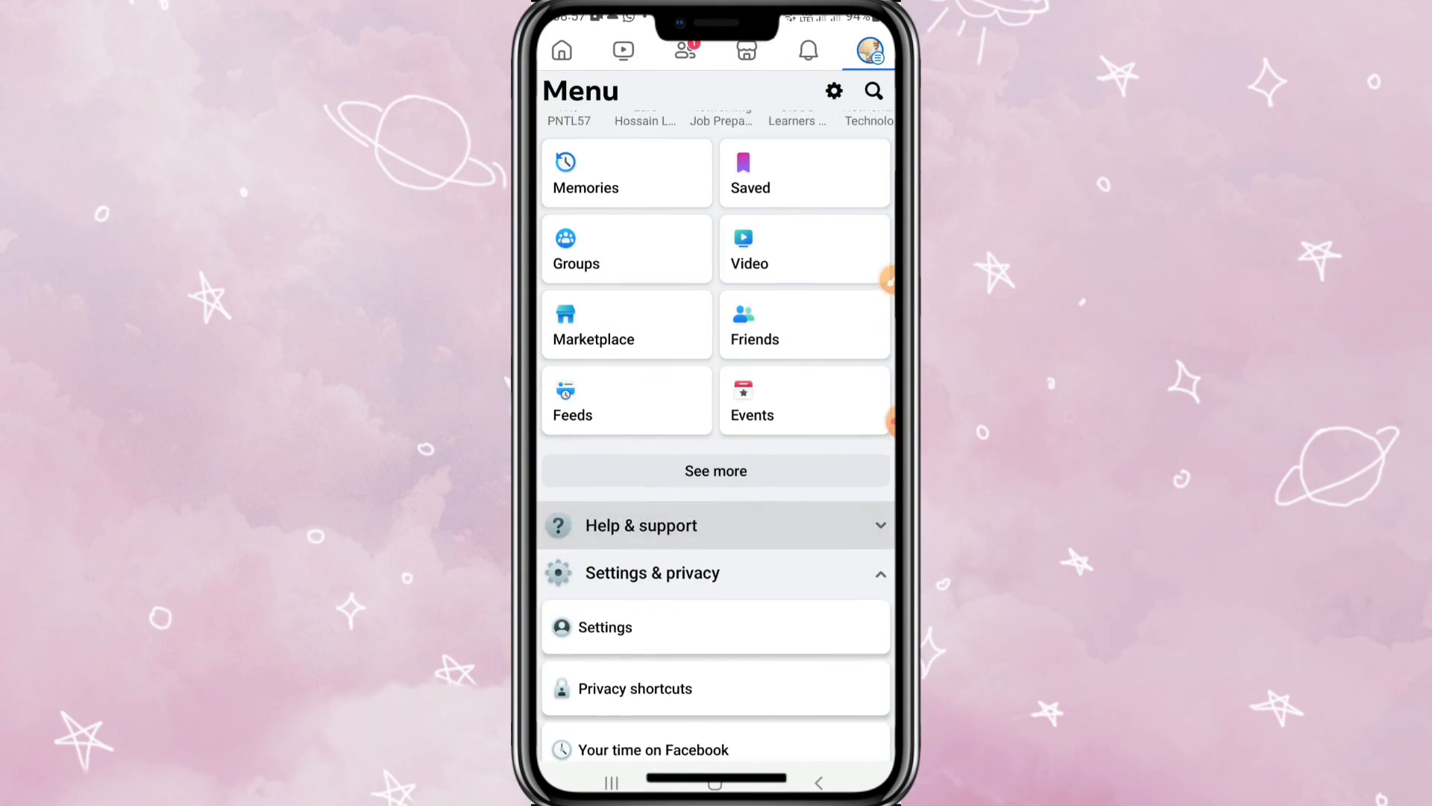